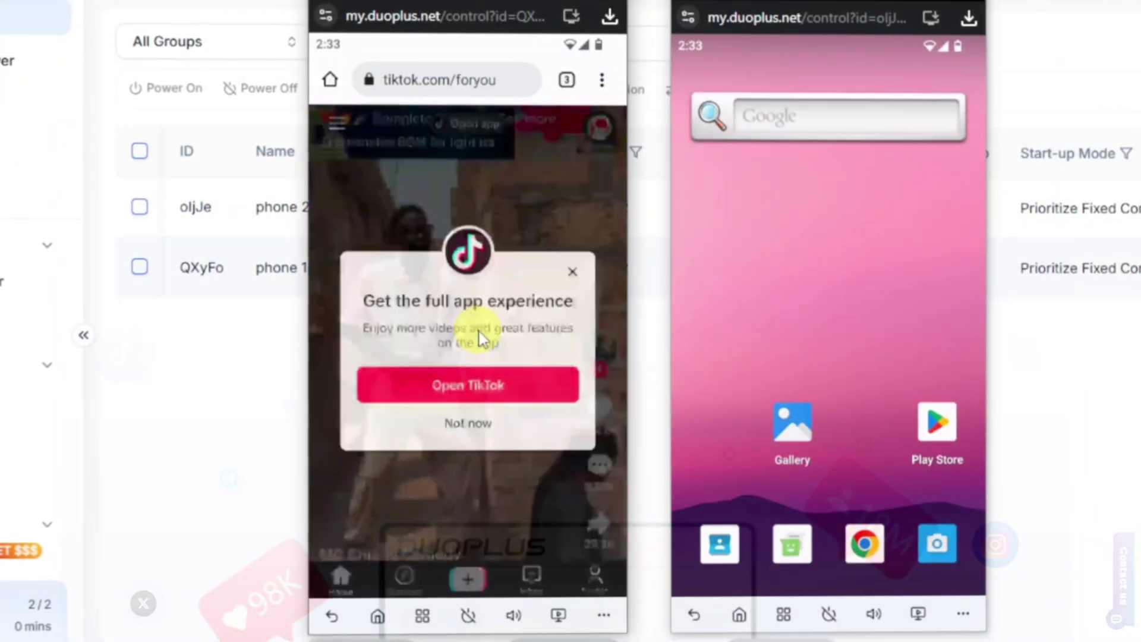
- Dismiss phone 1's TikTok prompt, close the extra TikTok tab and switch to the Instagram tab
click(470, 432)
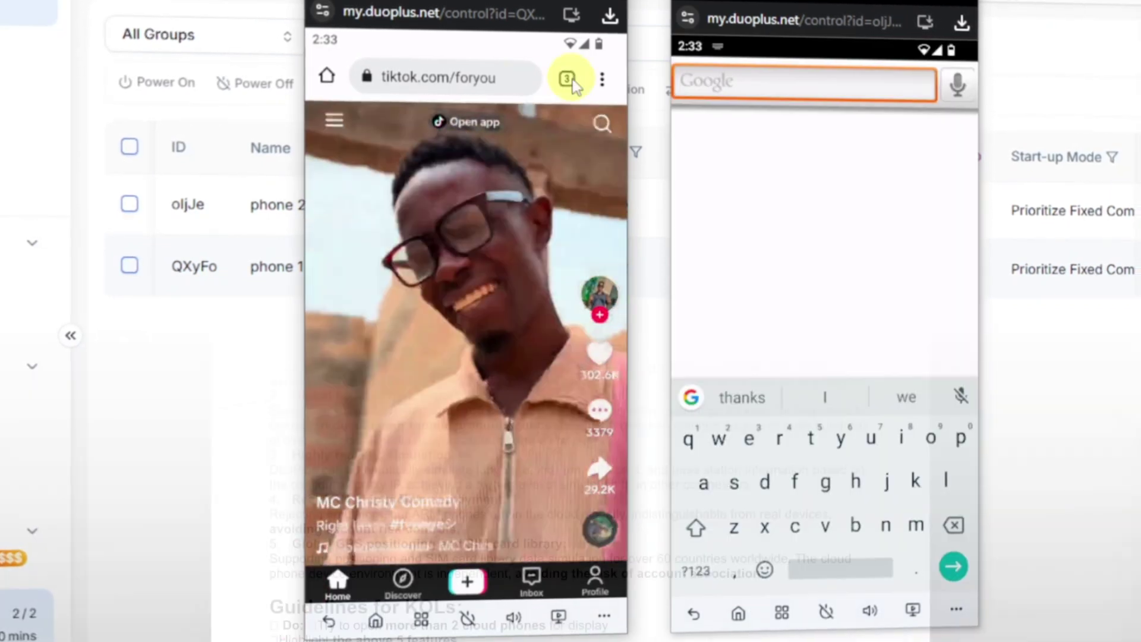
click(568, 79)
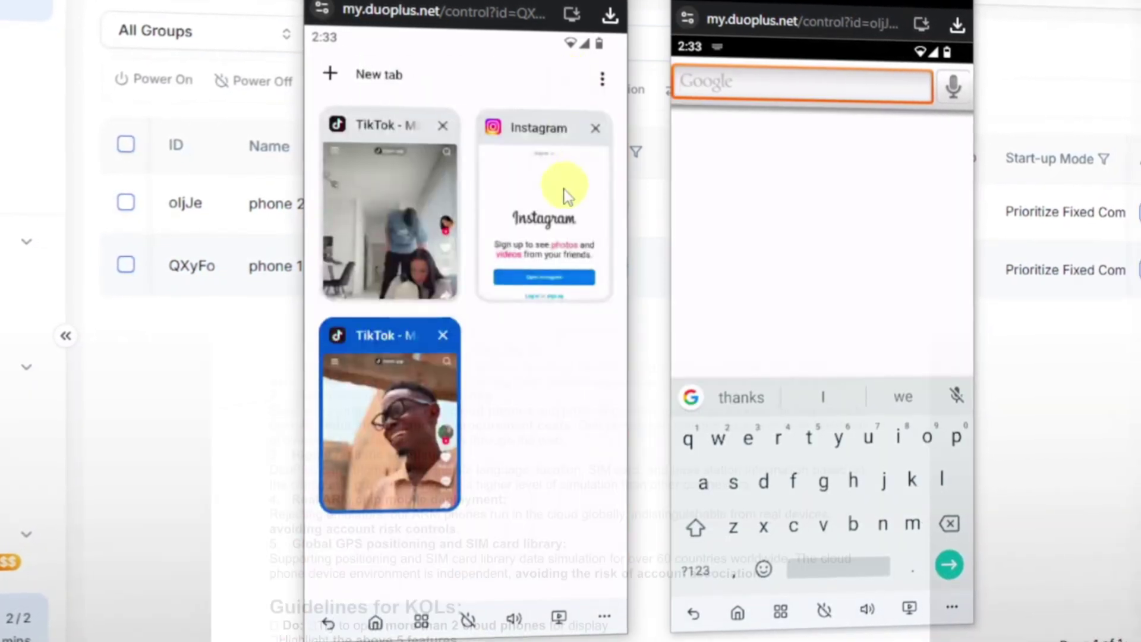
click(443, 338)
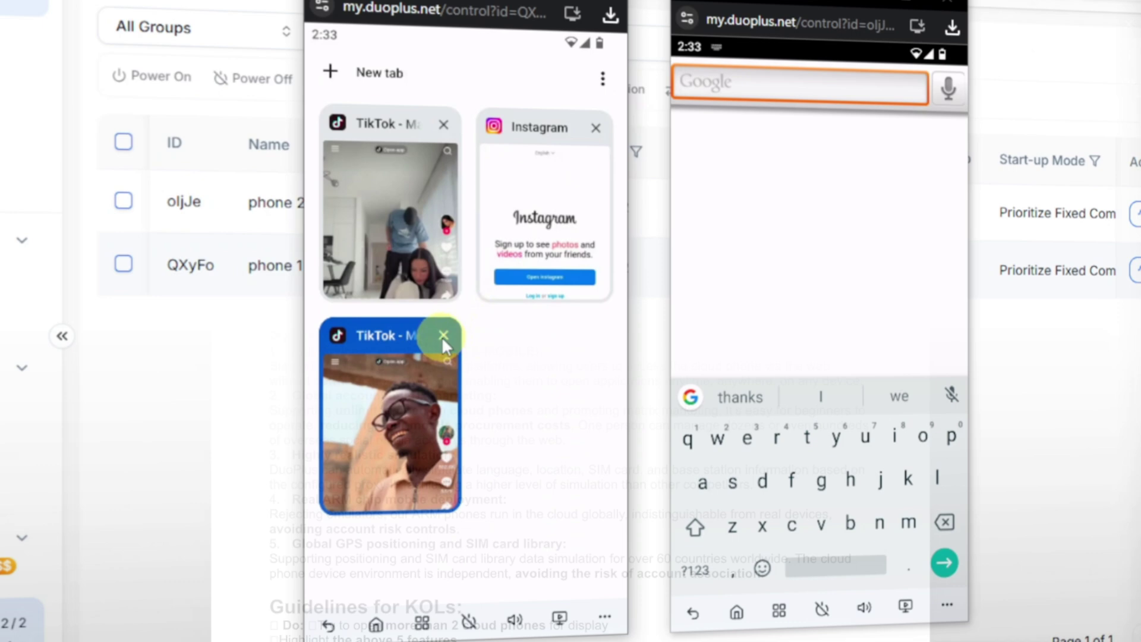
click(395, 211)
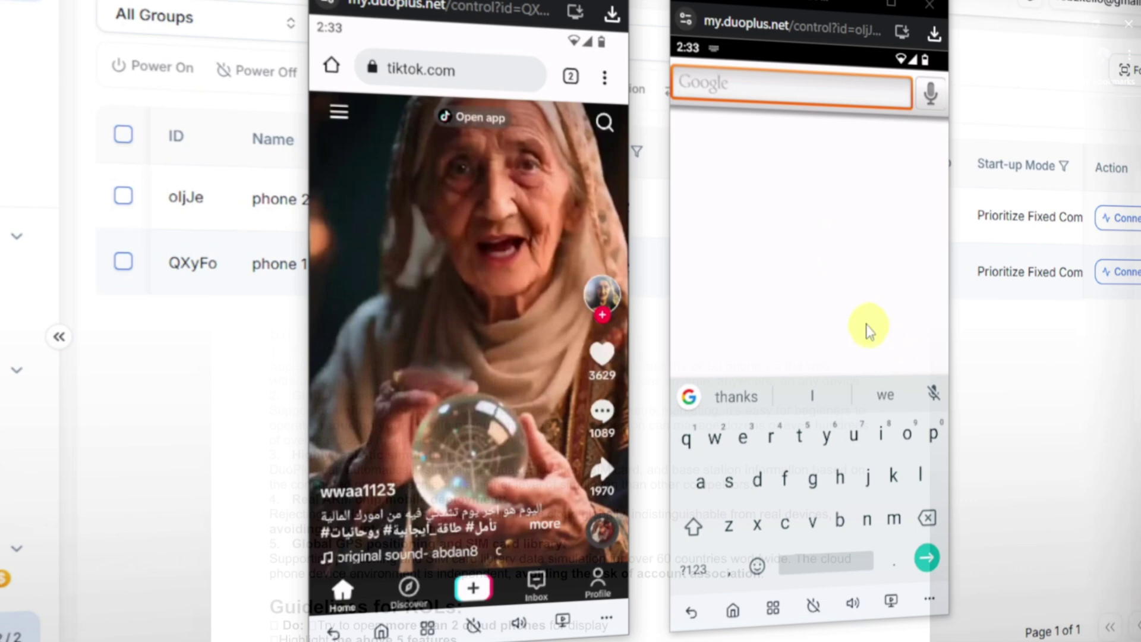
click(571, 75)
click(546, 202)
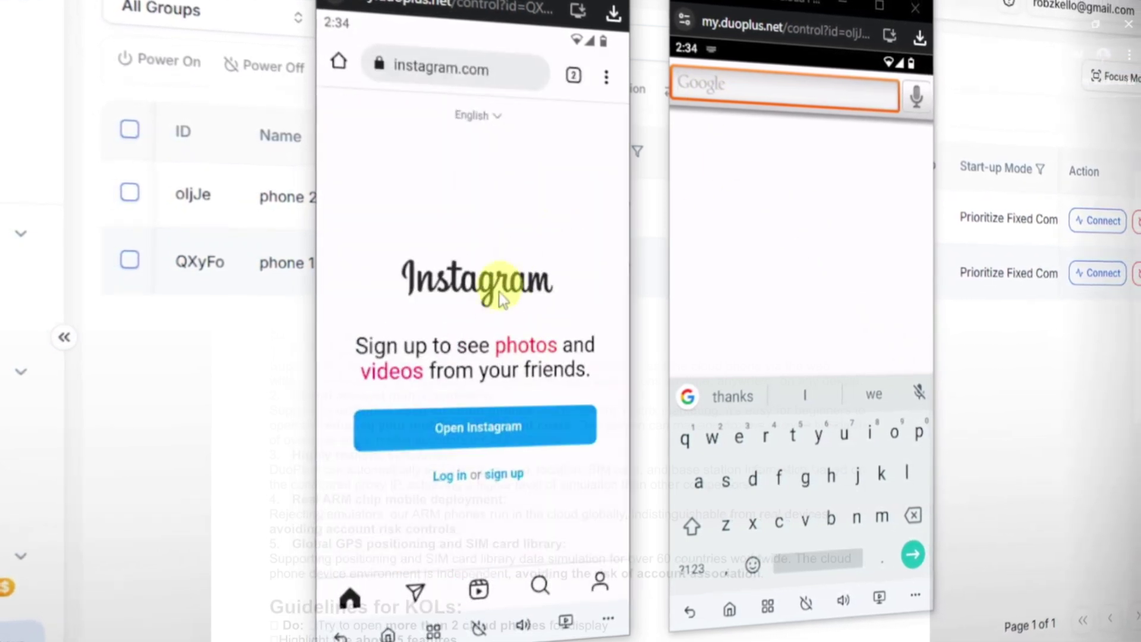
scroll(484, 332, down, 2)
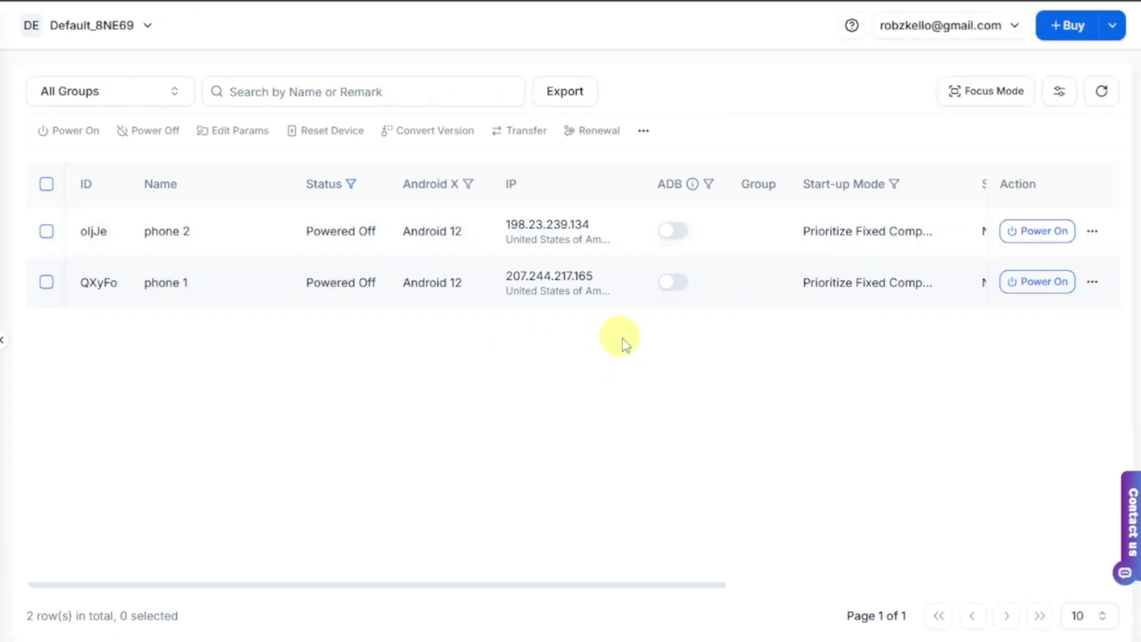
- Bring up the + Buy purchase options for a new cloud phone
click(1073, 38)
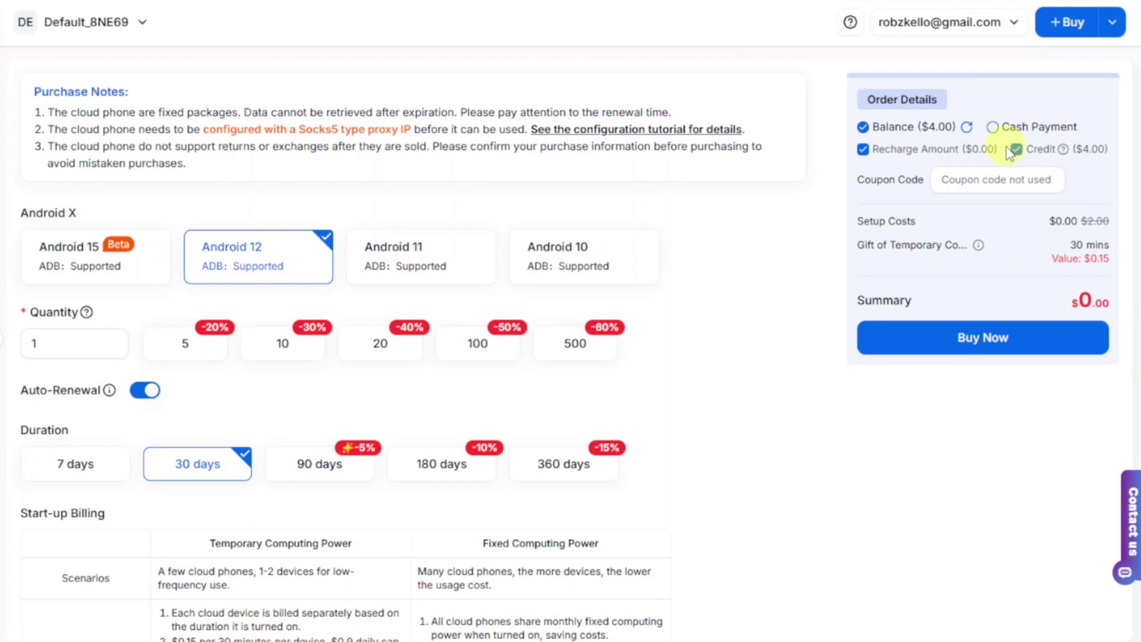
- Confirm the purchase, name the phone 'my phone' and choose the Socks5 proxy type
click(985, 348)
text(my phon)
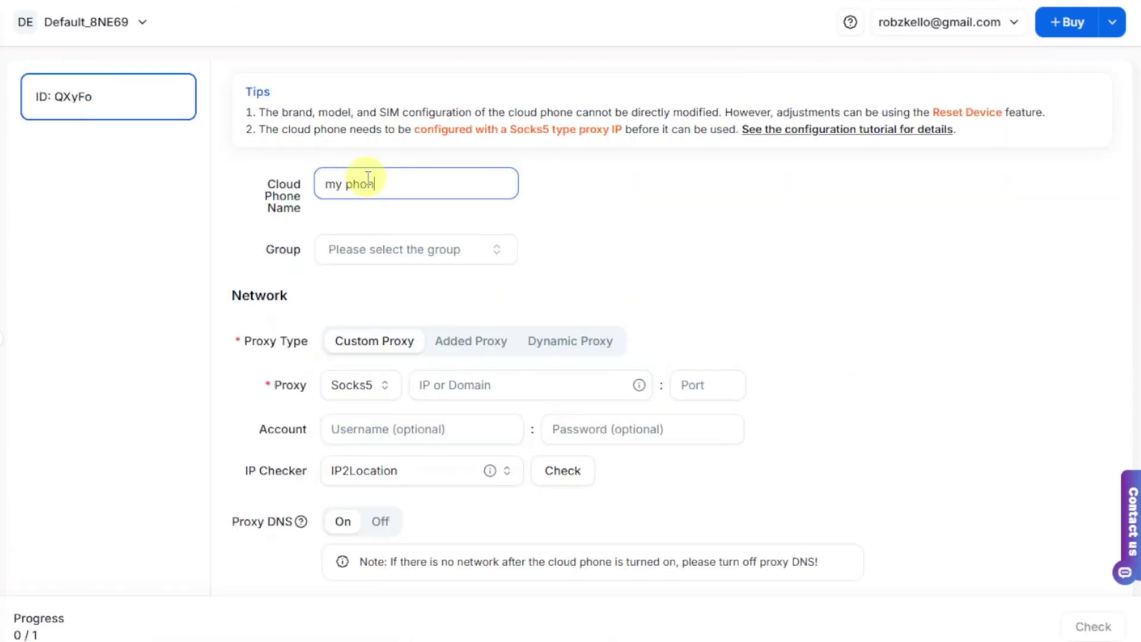
text(e)
click(518, 295)
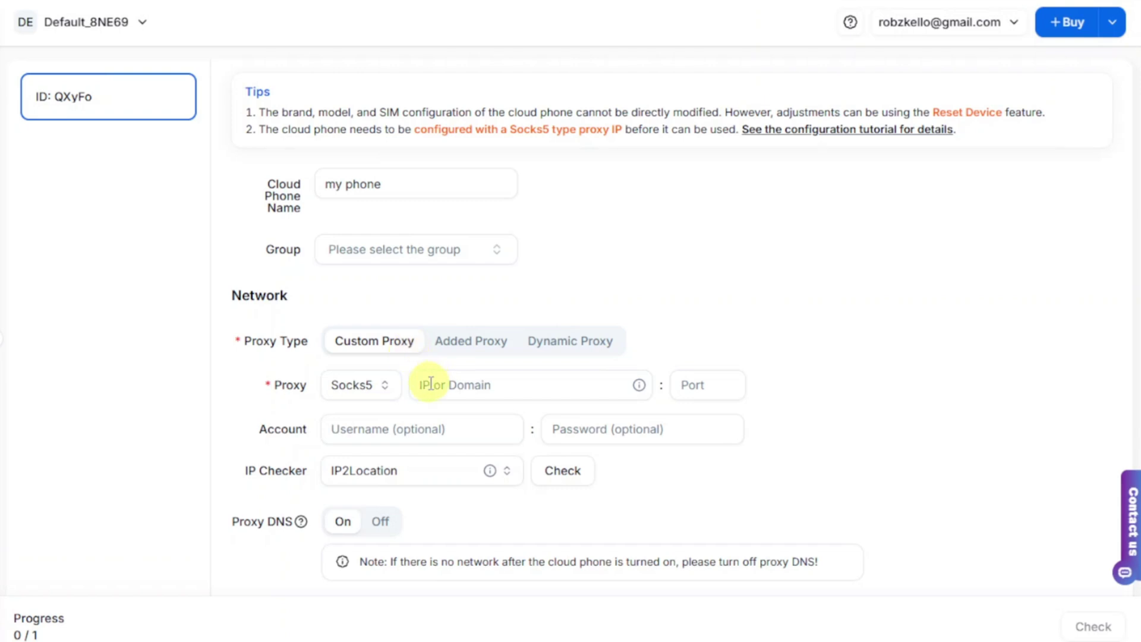
click(386, 389)
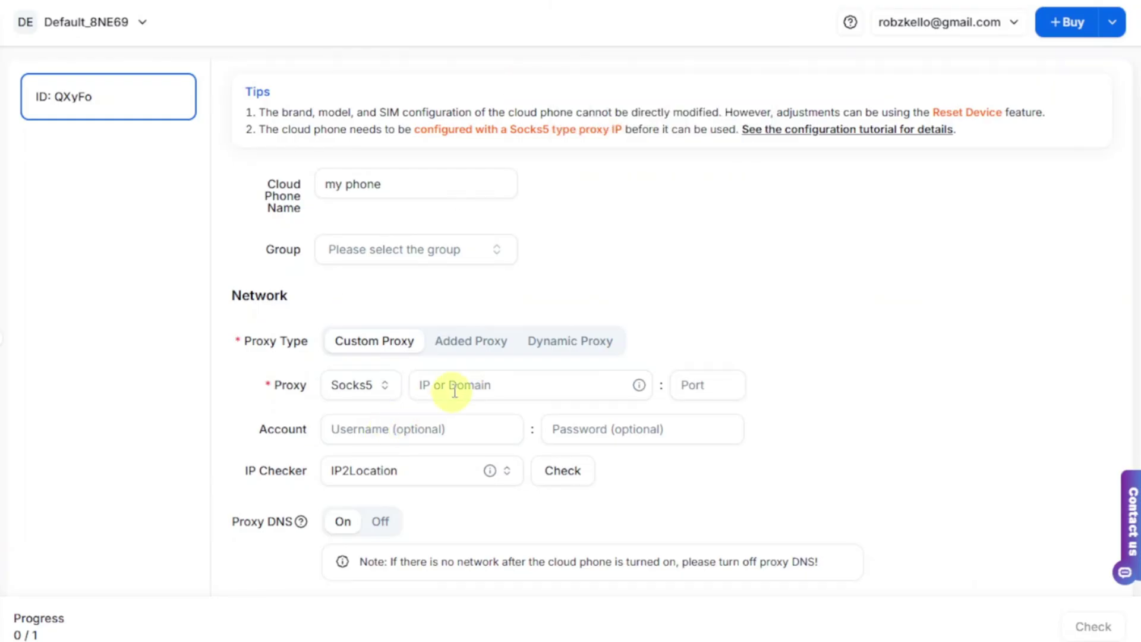
- Paste proxy address 198.23.239.134 into the IP field and return to the cloud phone list
right_click(456, 390)
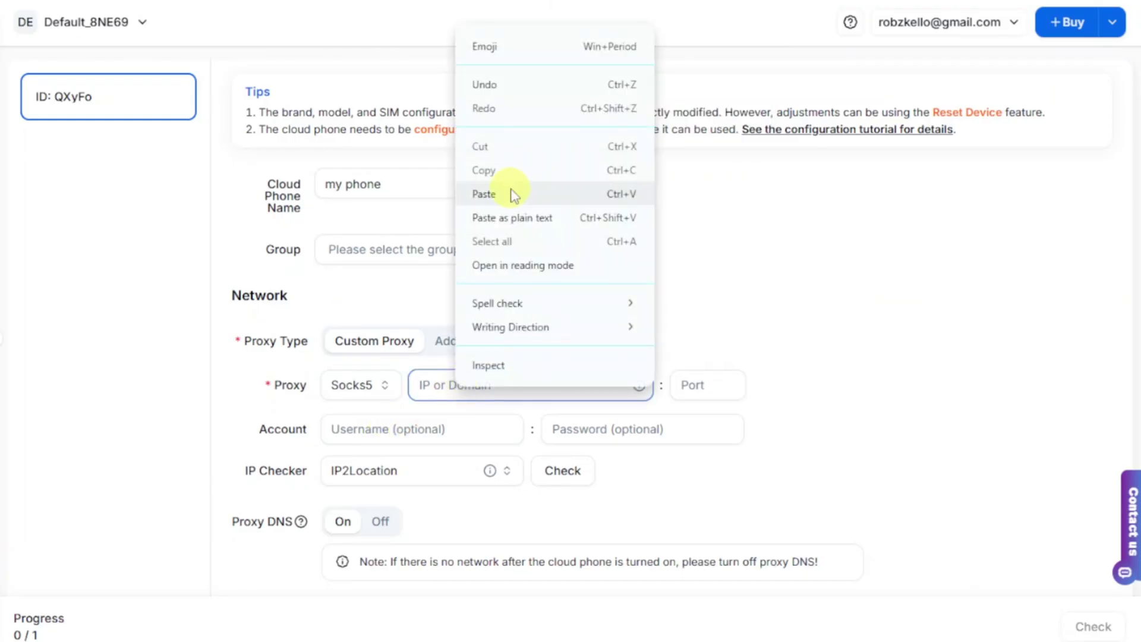
click(509, 191)
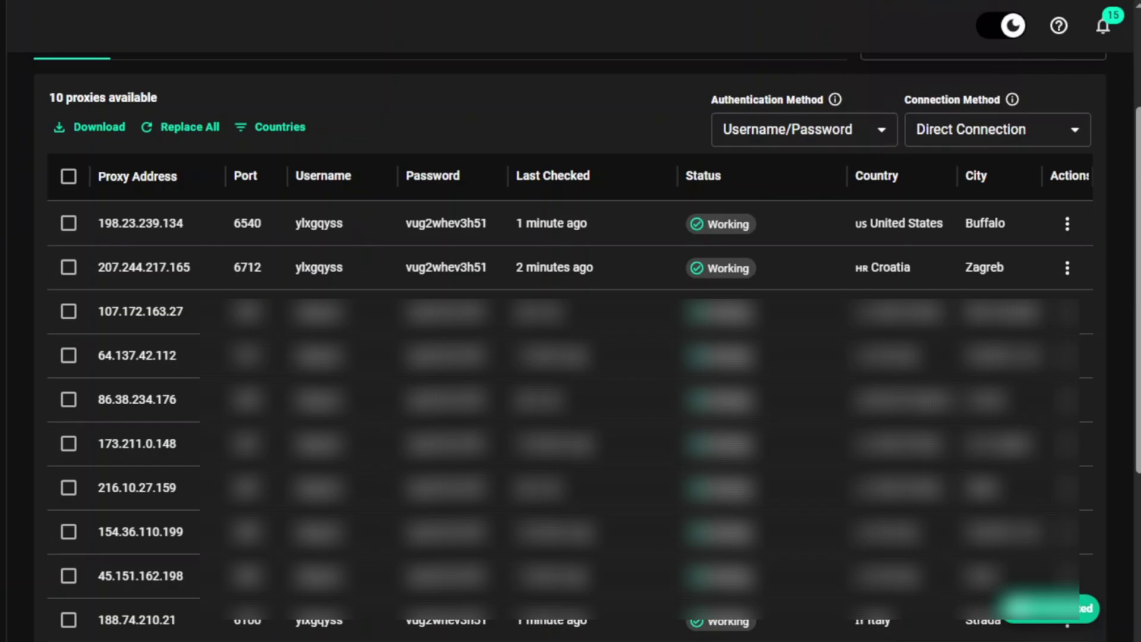
click(254, 229)
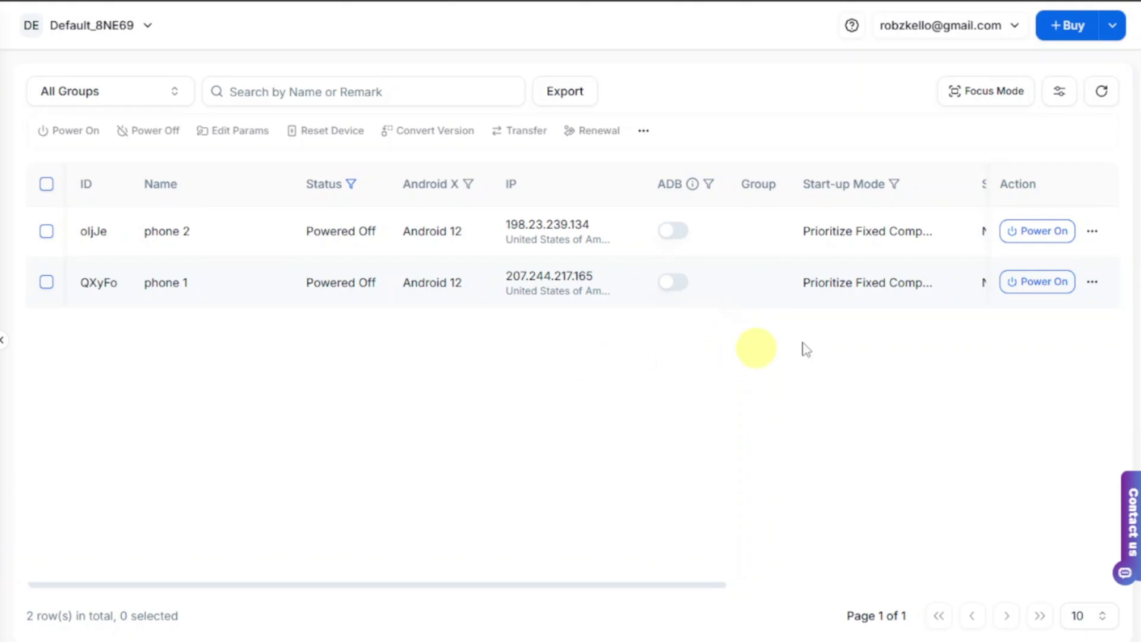
- Power on phone 2 and show its additional actions menu
click(1043, 232)
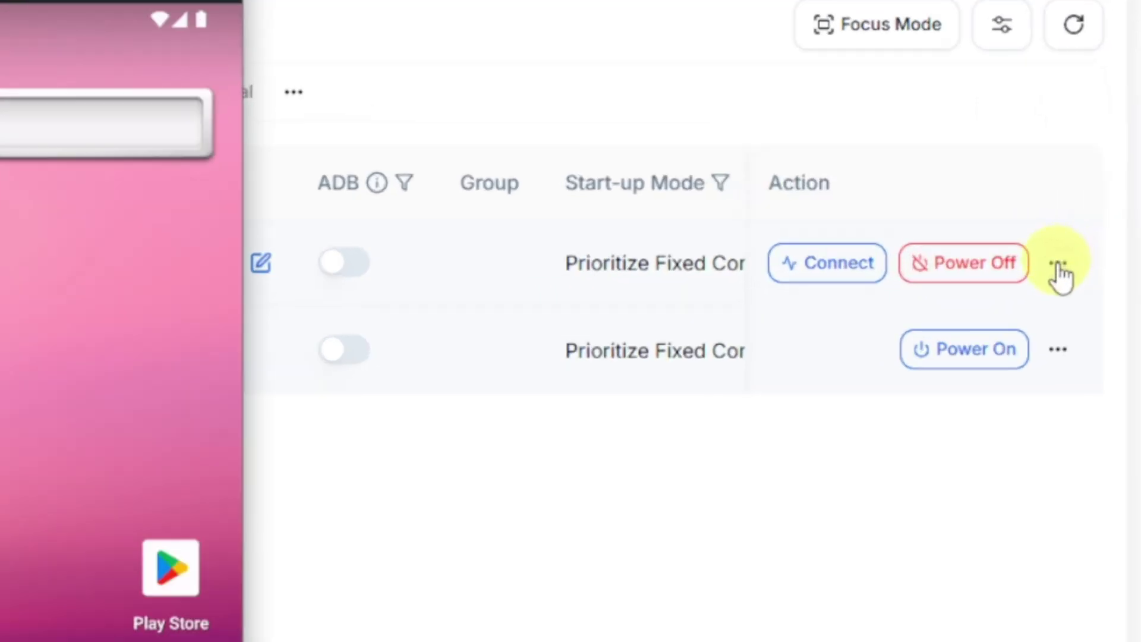
click(1060, 268)
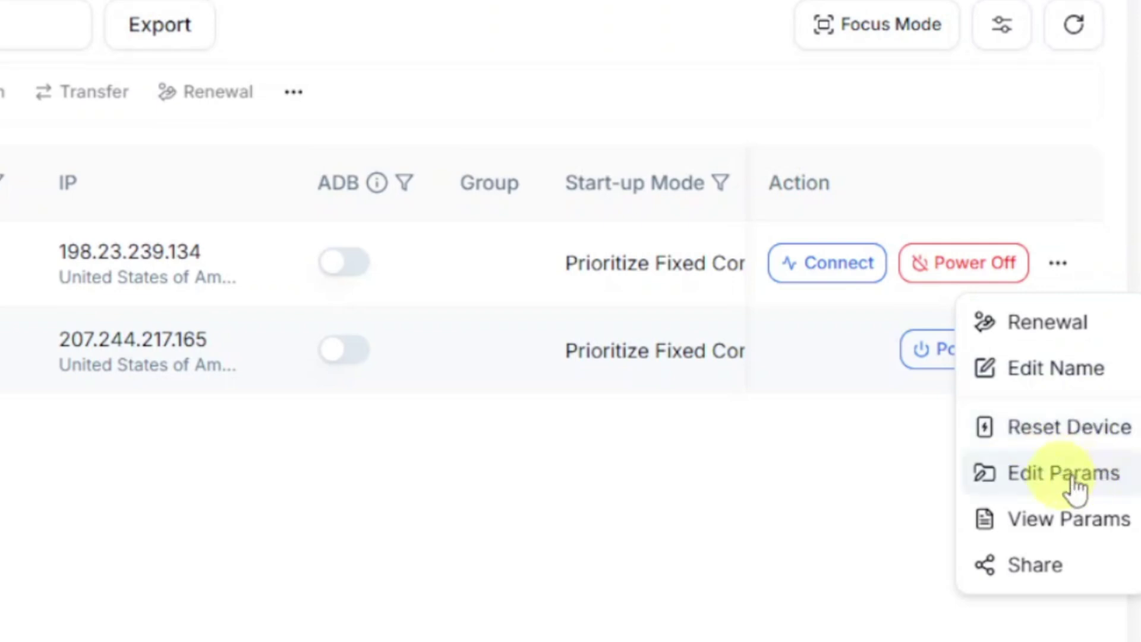
- View phone 2's parameters, highlighting its phone number and Verizon Wireless operator, then close the panel
click(1055, 526)
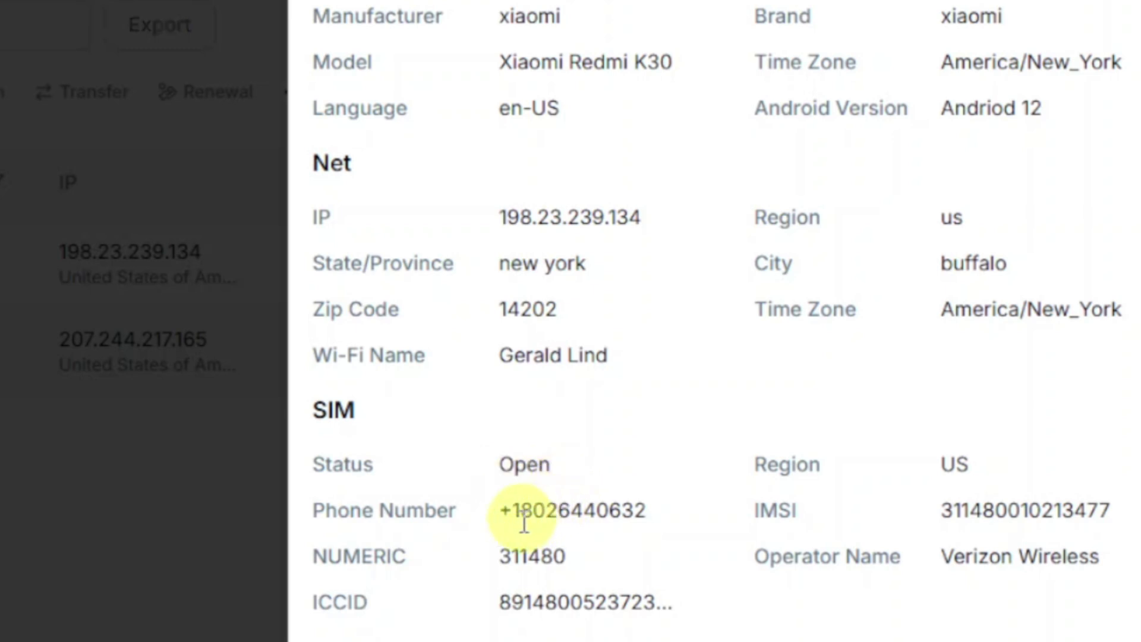
drag(499, 517, 652, 511)
click(633, 511)
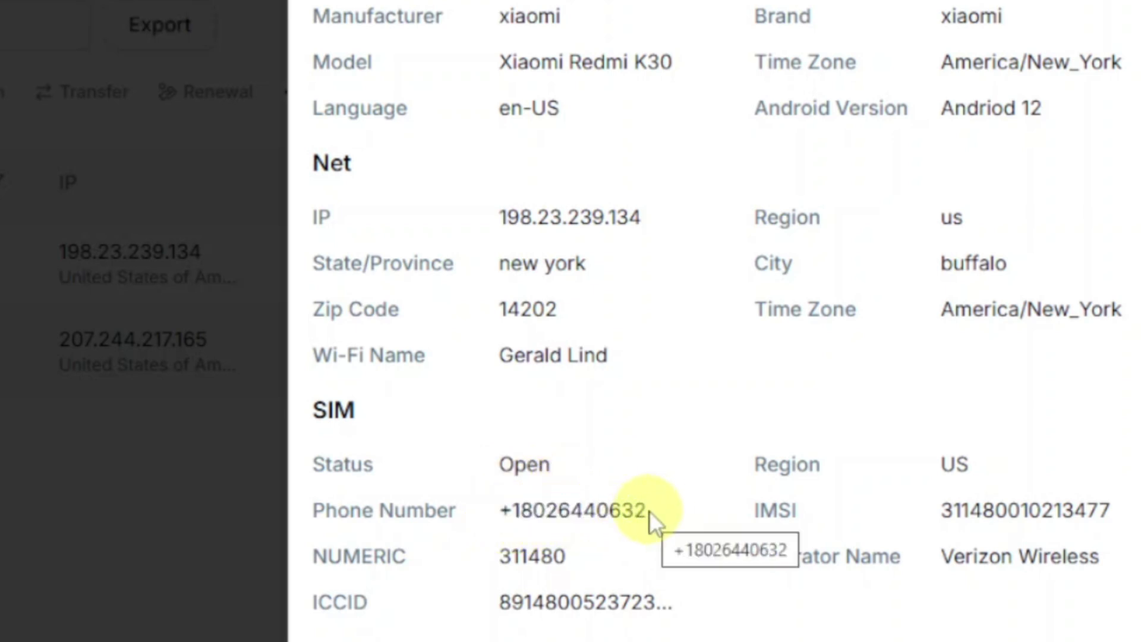
drag(953, 557, 1107, 553)
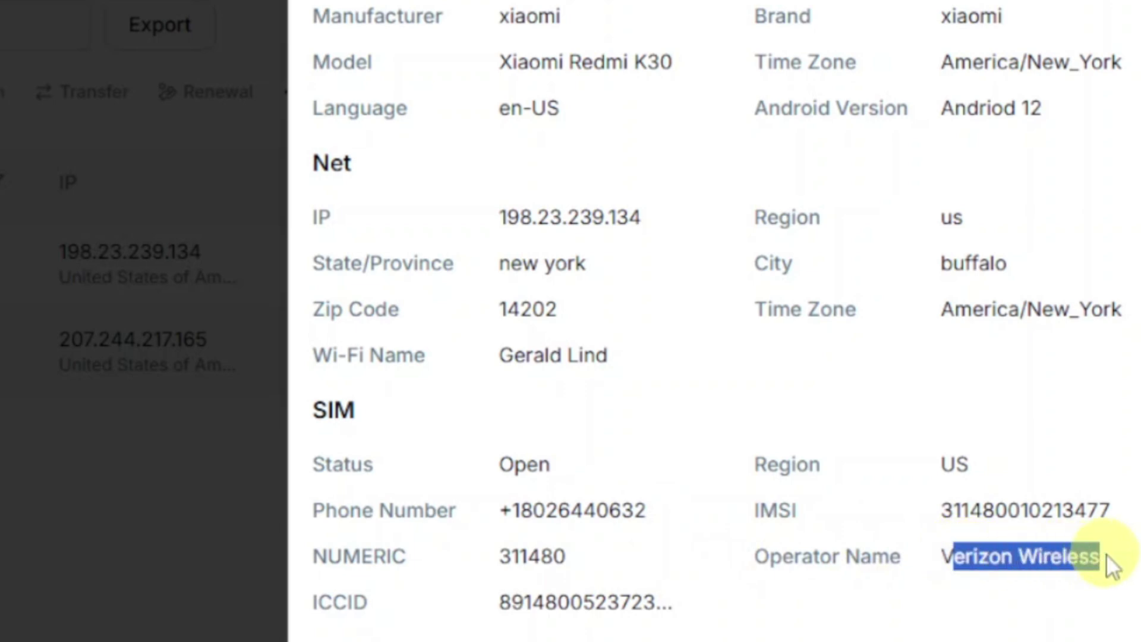
click(1029, 556)
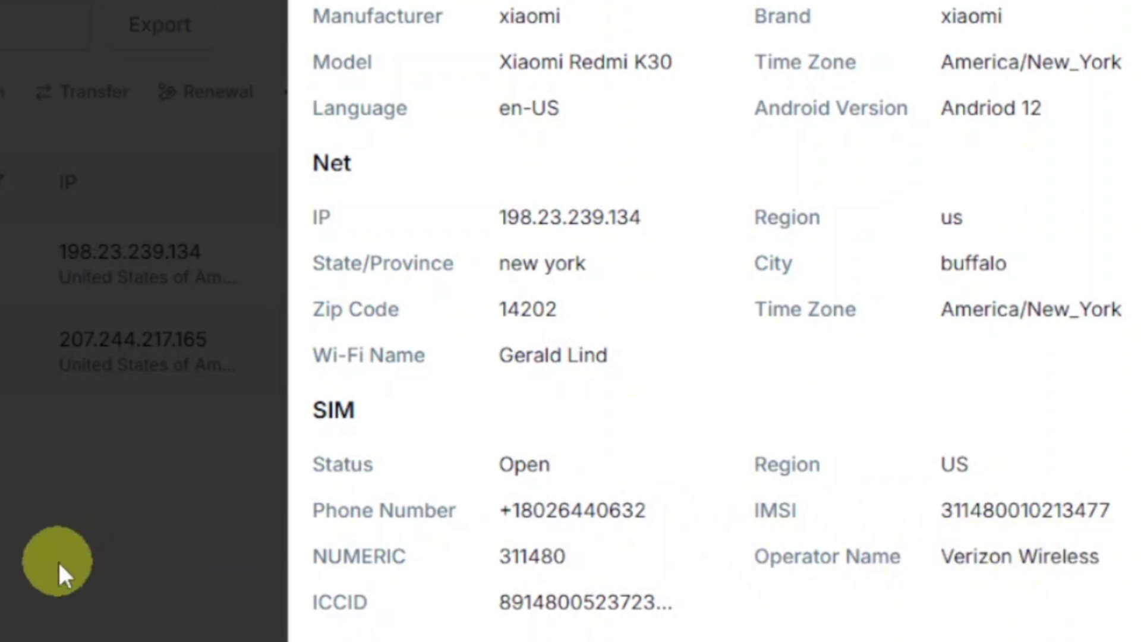
click(62, 571)
- View phone 1's parameters and highlight its phone number
click(1061, 352)
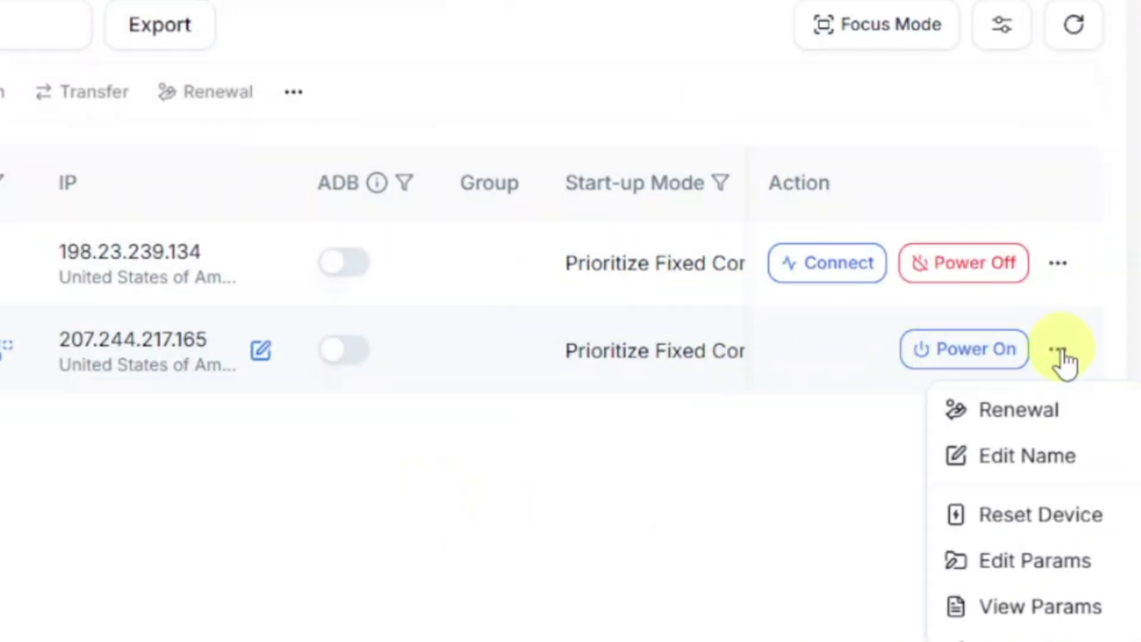
click(1039, 610)
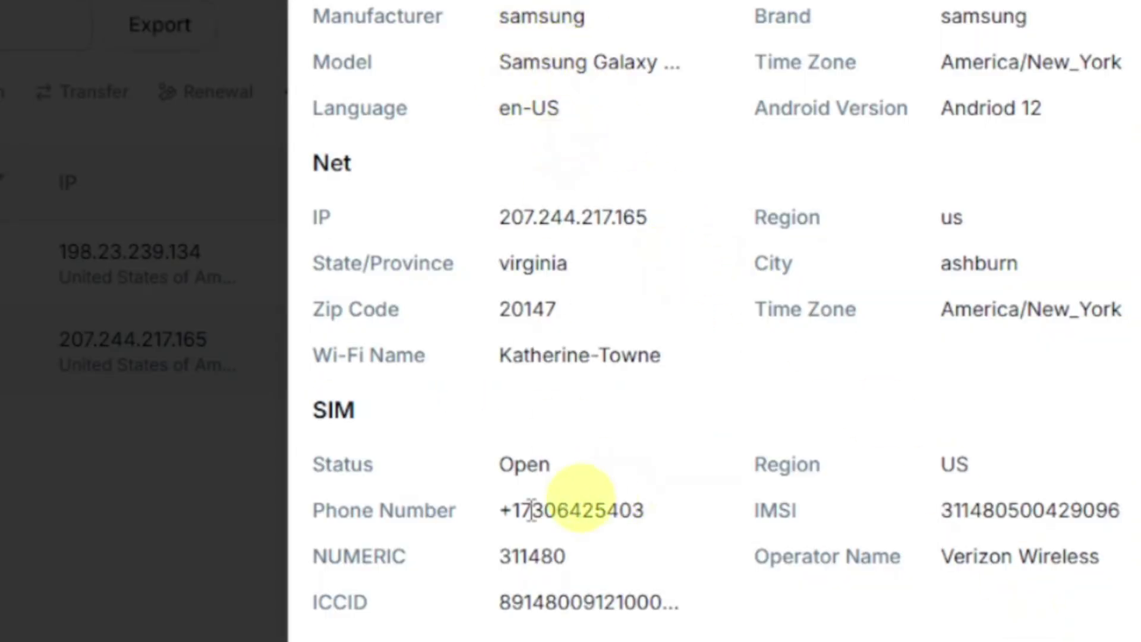
drag(497, 510, 674, 515)
- Close phone 1's parameters panel and go to the Computing Power overview
click(674, 516)
click(223, 375)
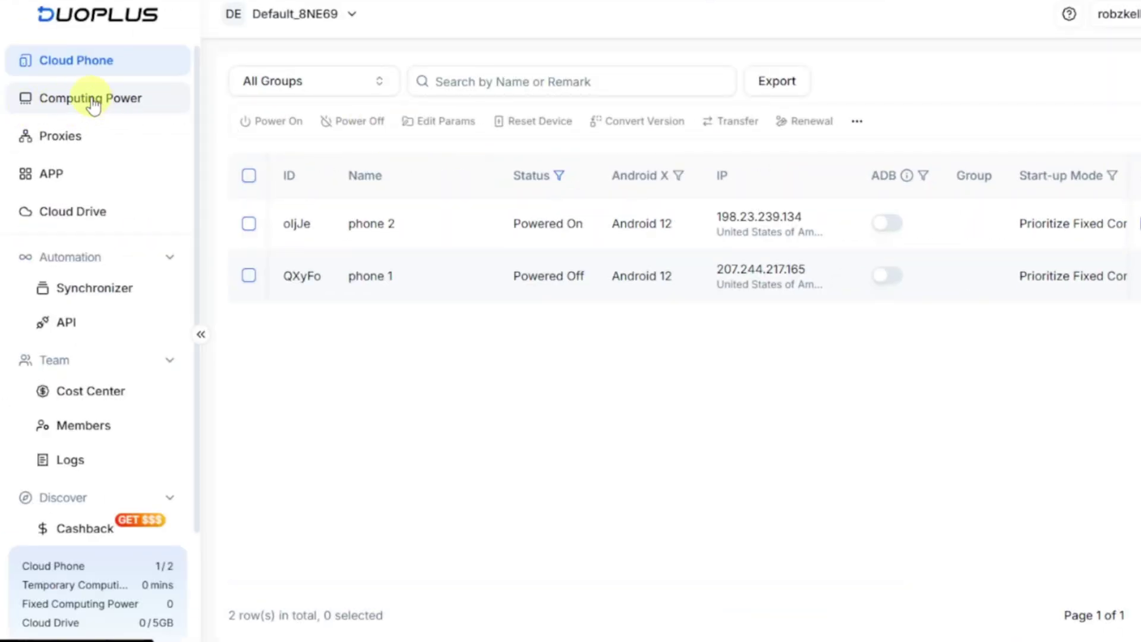
click(93, 104)
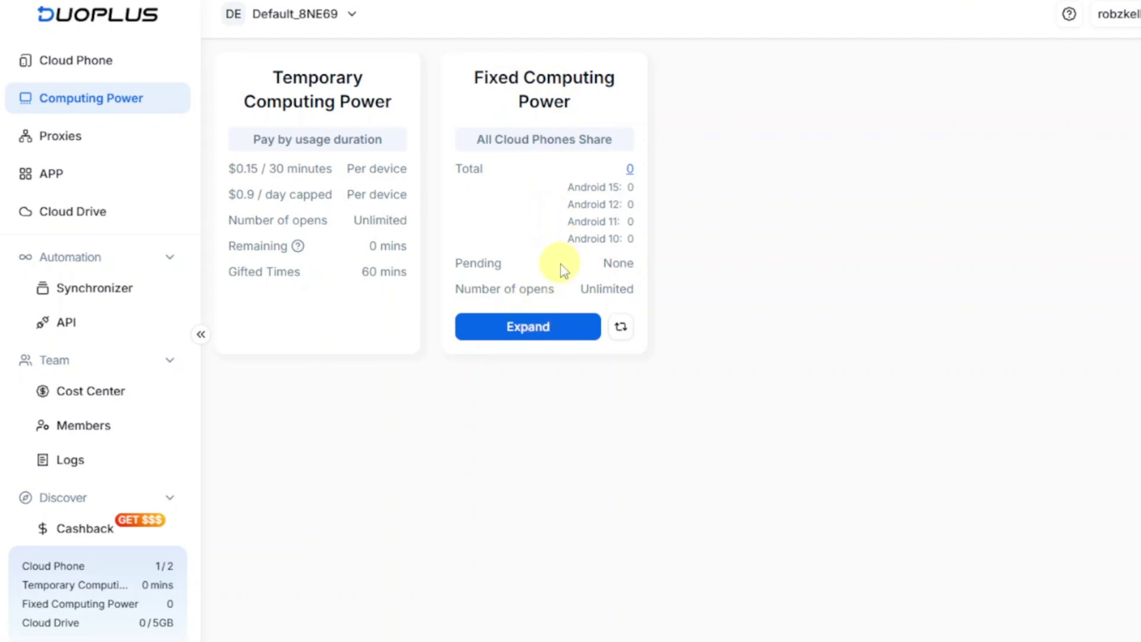
- Go to the Proxies list and show actions for the first proxy
click(97, 148)
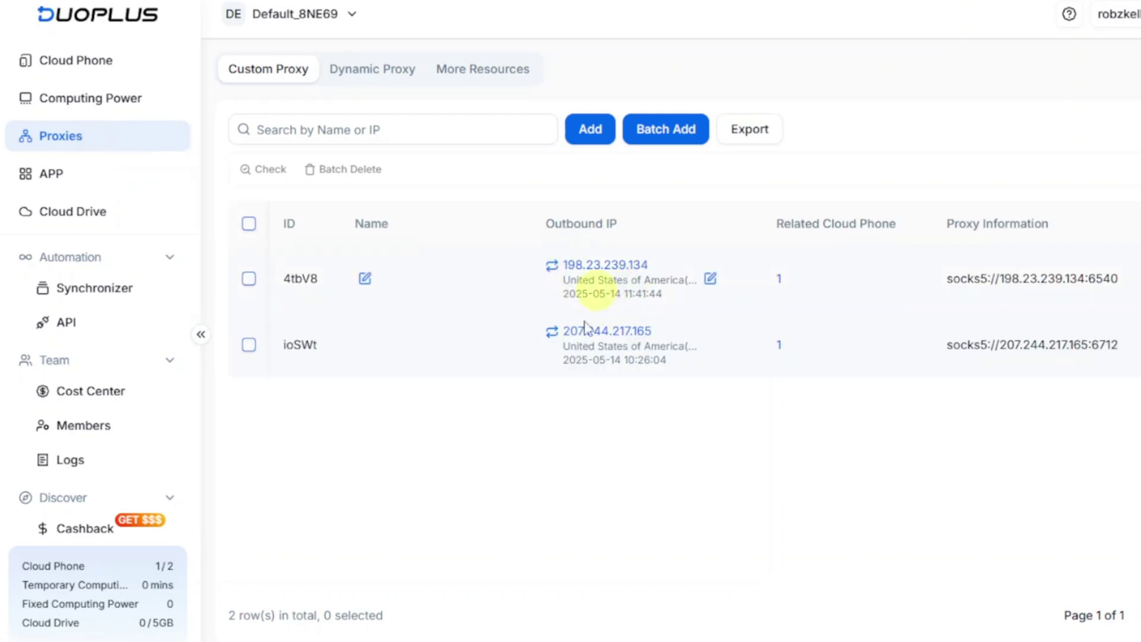
mouse_move(615, 279)
click(1078, 282)
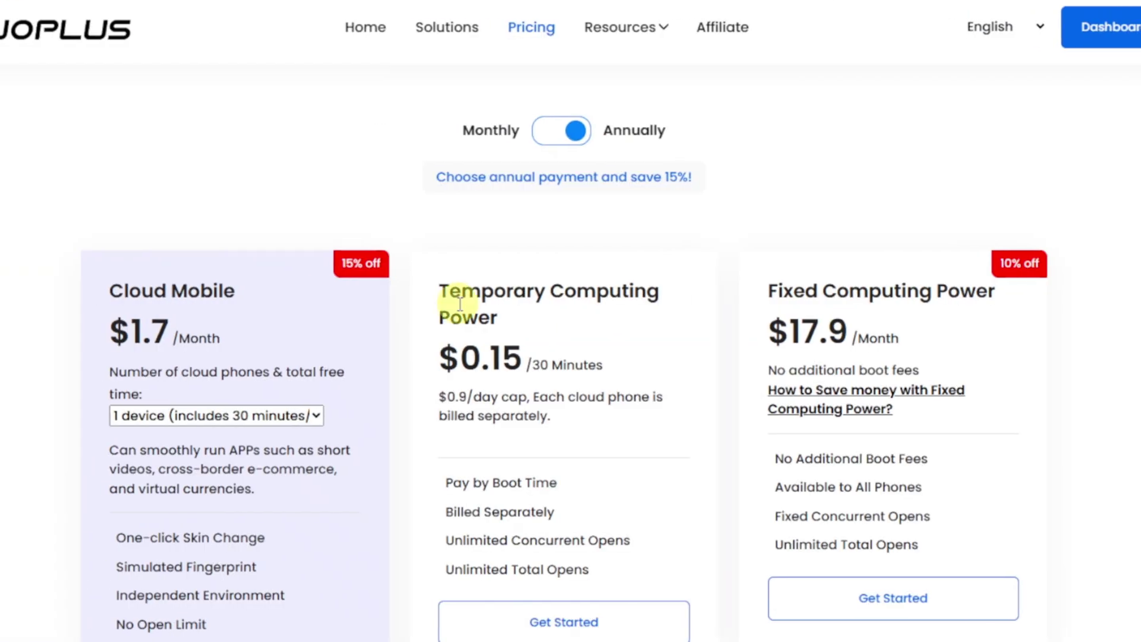
scroll(446, 294, down, 1)
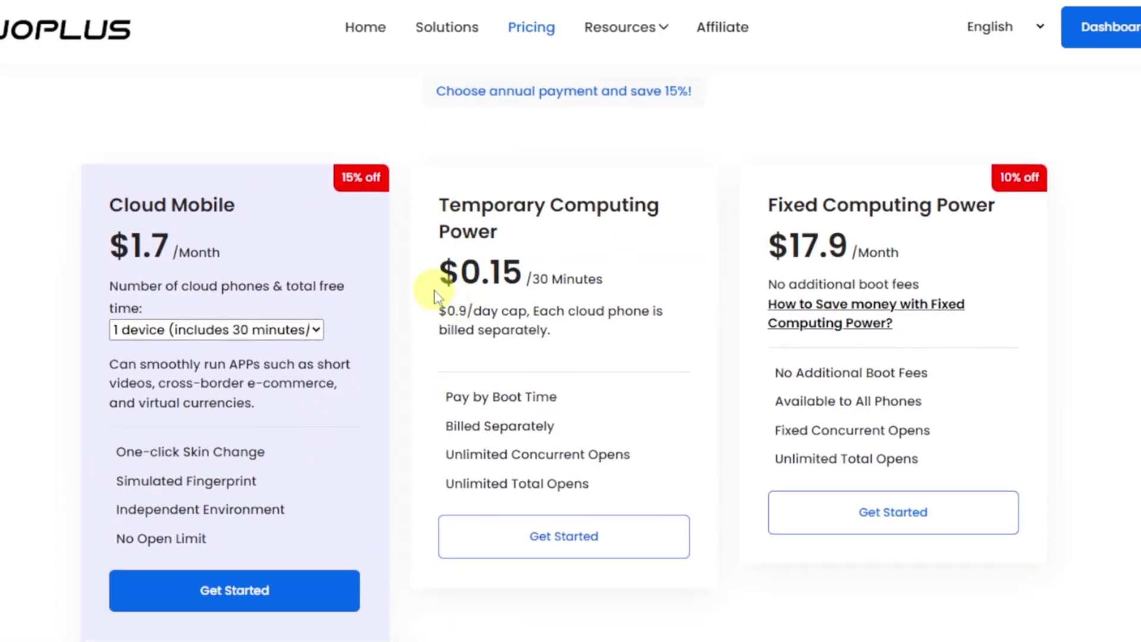